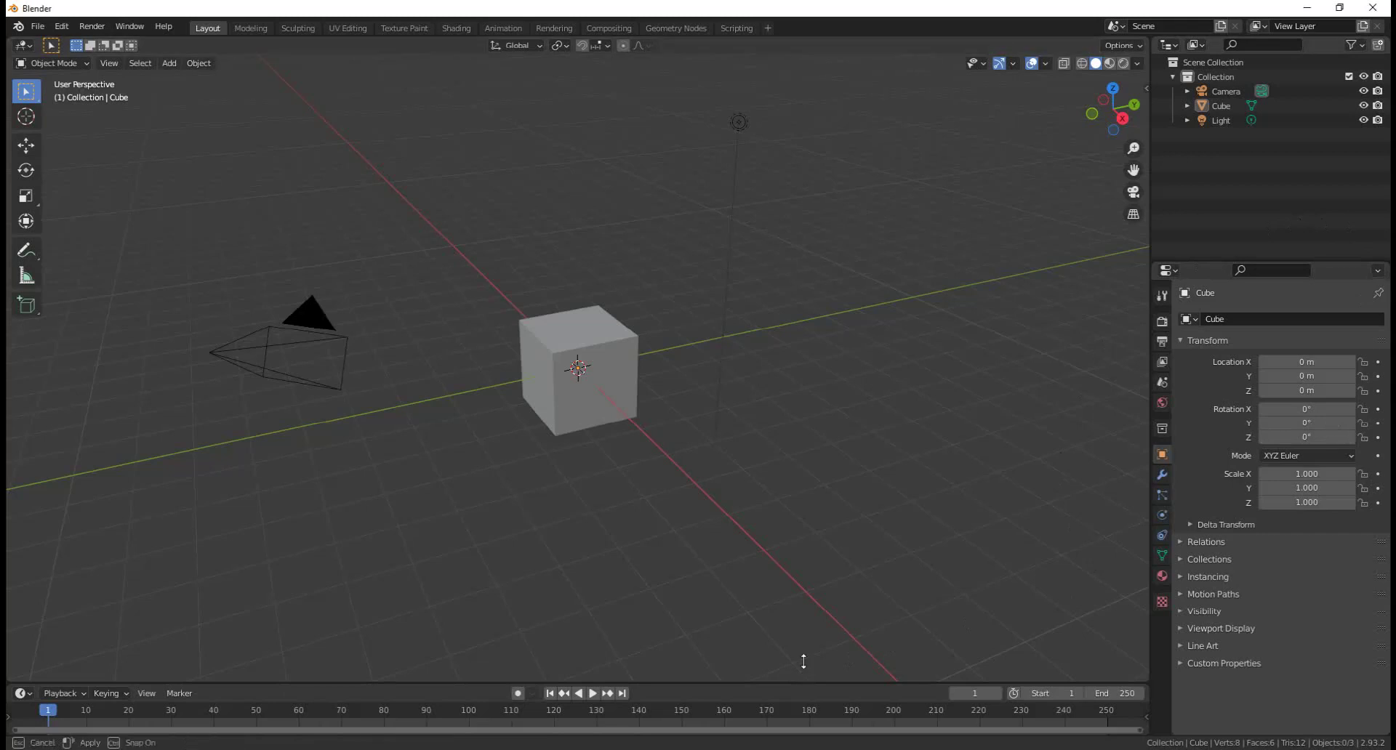
- Raise the 3D Viewport/Timeline border to enlarge the Timeline
{"action": "left_click_drag", "start_coordinate": [801, 682], "coordinate": [810, 603]}
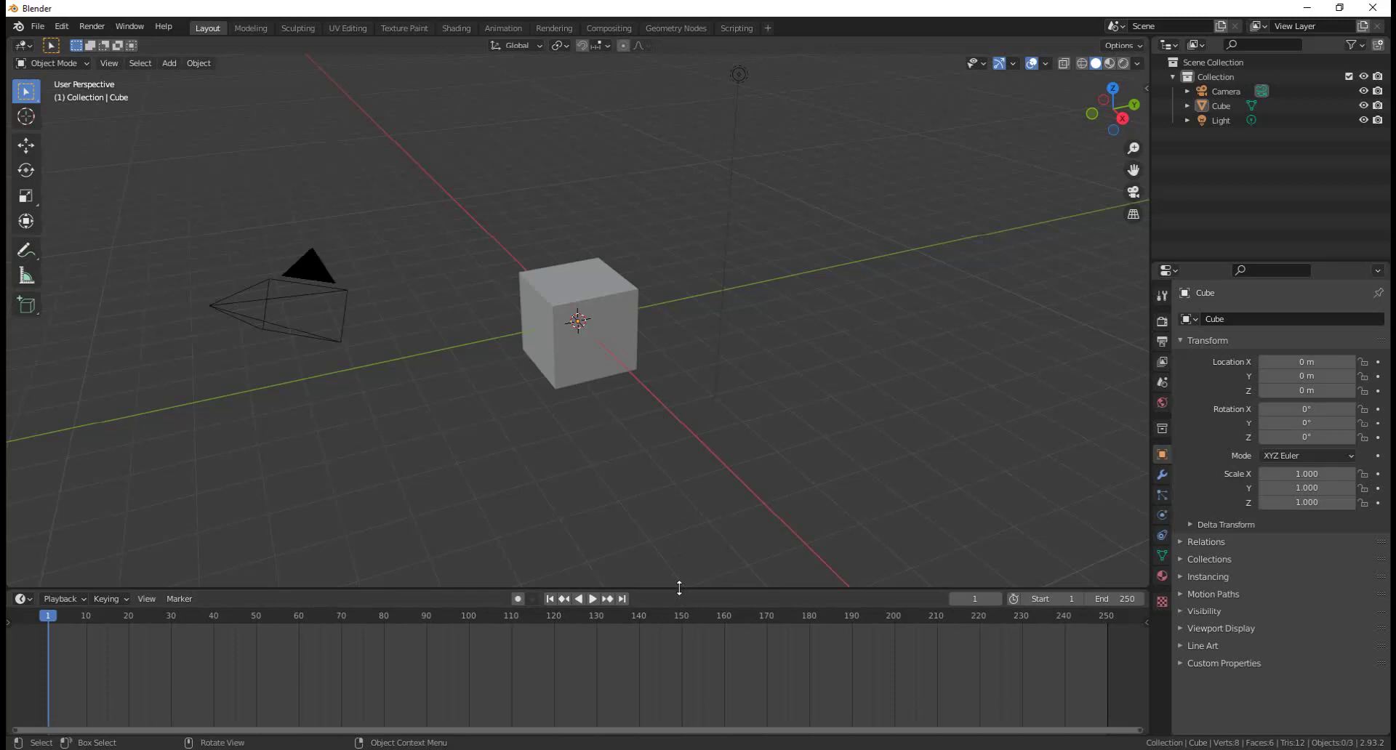
- Stretch the Timeline taller, then settle it at a slightly shorter height
{"action": "mouse_move", "coordinate": [679, 588]}
{"action": "left_mouse_down"}
{"action": "mouse_move", "coordinate": [691, 570]}
{"action": "mouse_move", "coordinate": [676, 633]}
{"action": "mouse_move", "coordinate": [719, 504]}
{"action": "mouse_move", "coordinate": [682, 743]}
{"action": "left_mouse_up"}
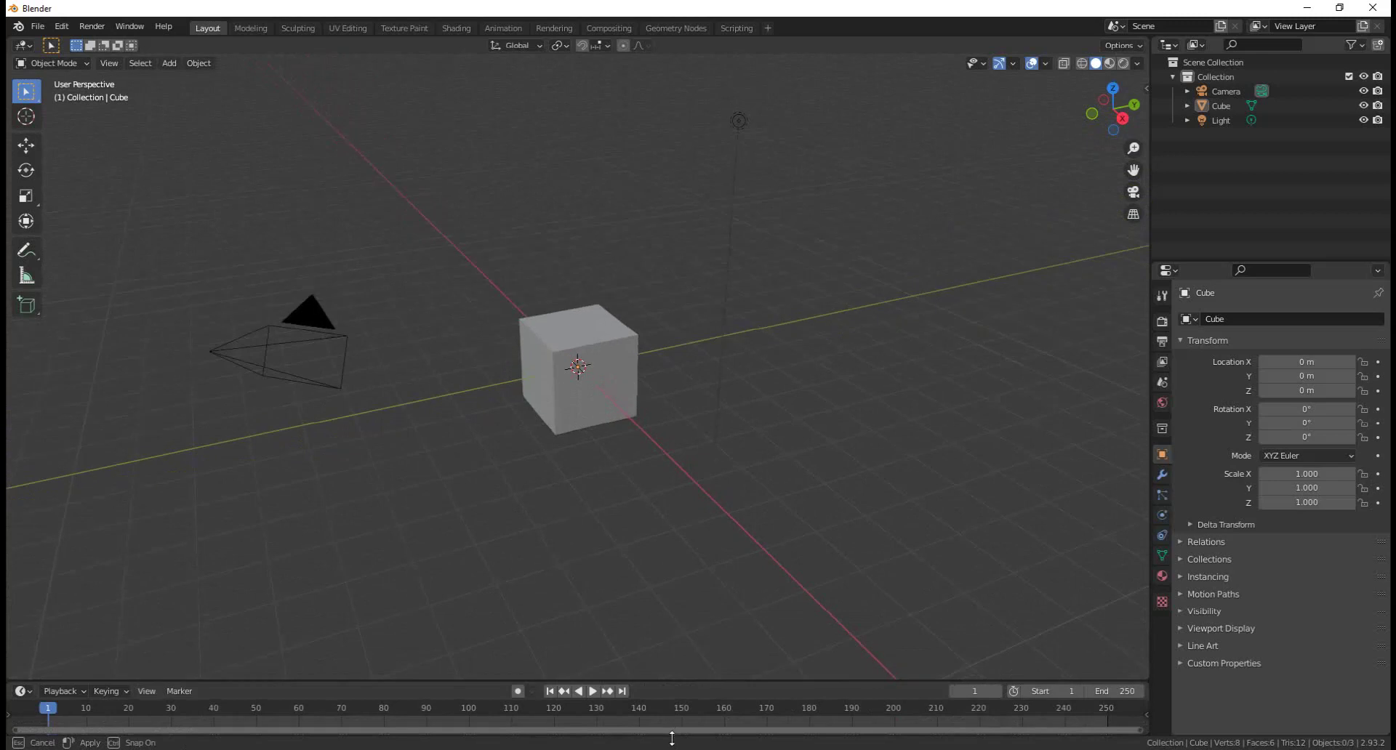
{"action": "left_click_drag", "start_coordinate": [679, 690], "coordinate": [678, 627]}
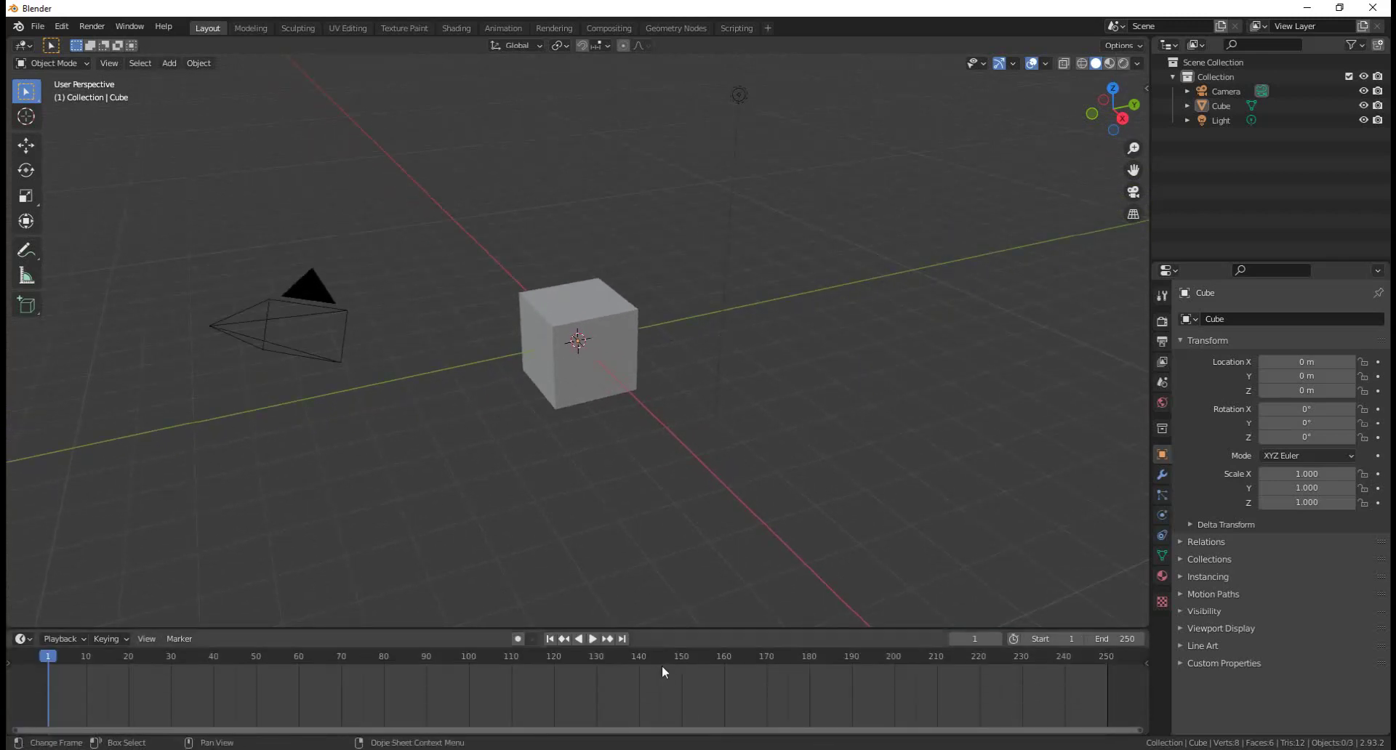
- Join the Timeline into the 3D Viewport and nudge the right-hand column wider
{"action": "right_click", "coordinate": [674, 629]}
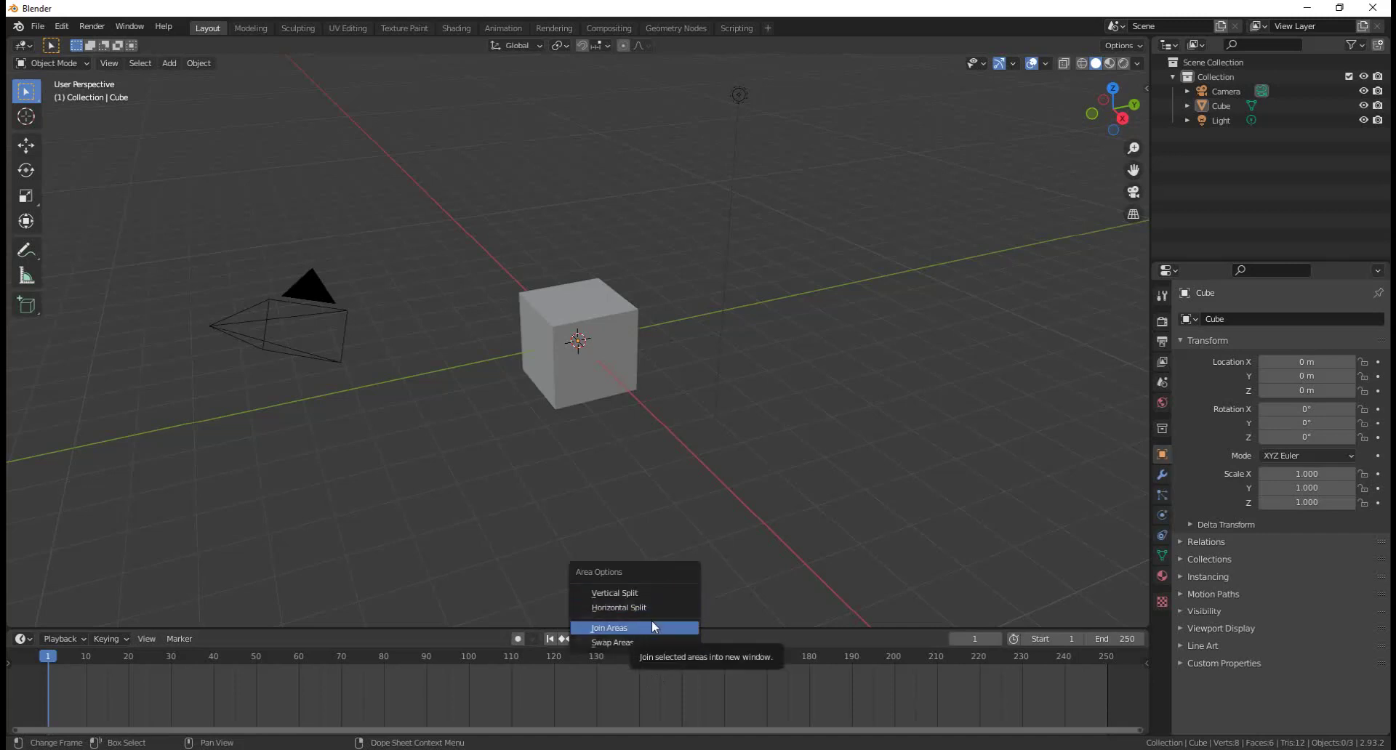
{"action": "left_click", "coordinate": [652, 629]}
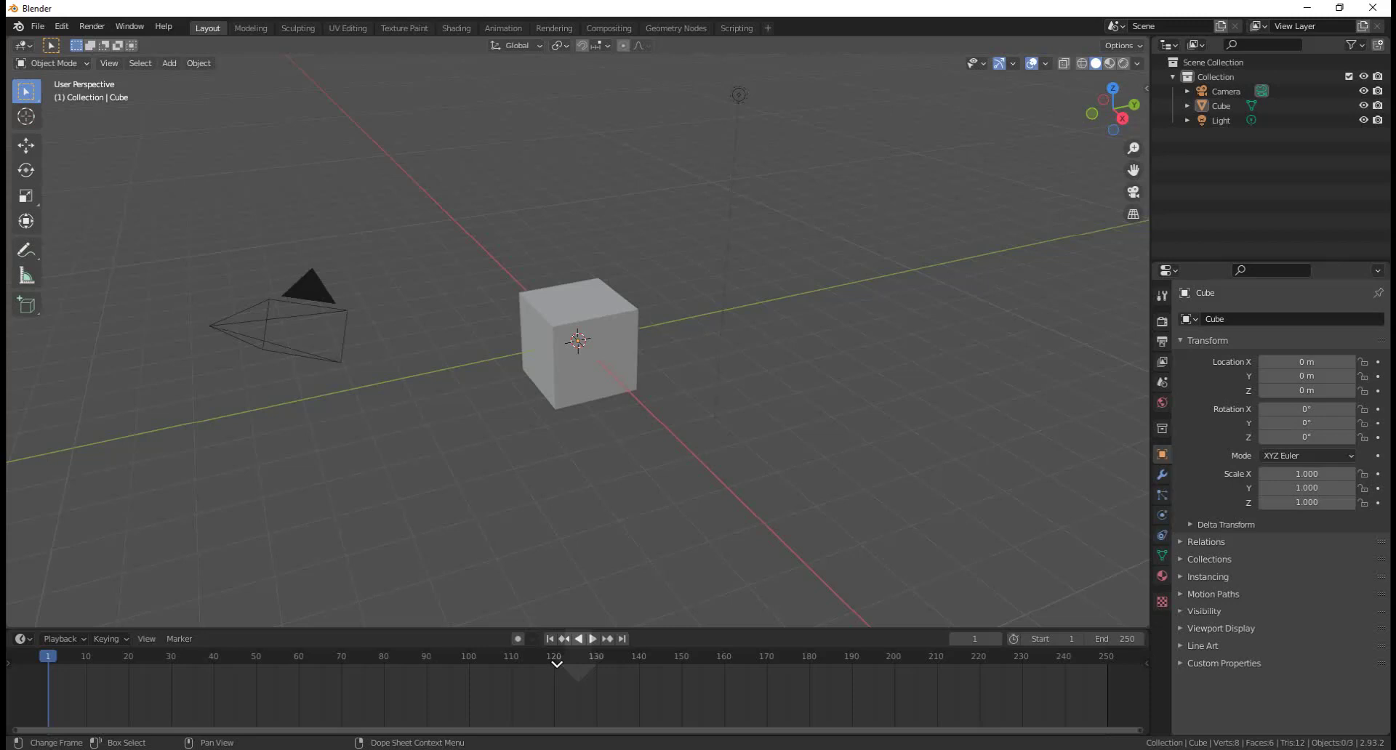
{"action": "left_click_drag", "start_coordinate": [557, 663], "coordinate": [557, 663]}
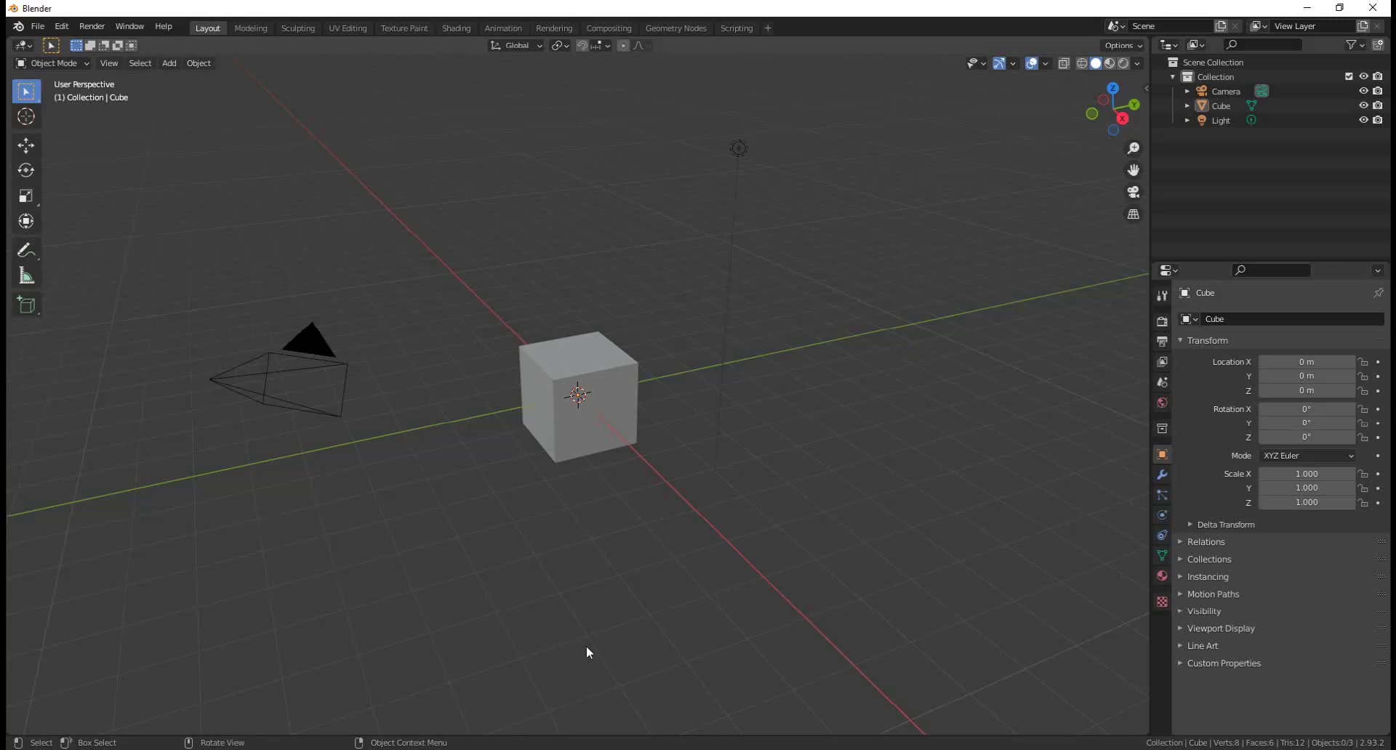
{"action": "left_click_drag", "start_coordinate": [1150, 509], "coordinate": [1131, 509]}
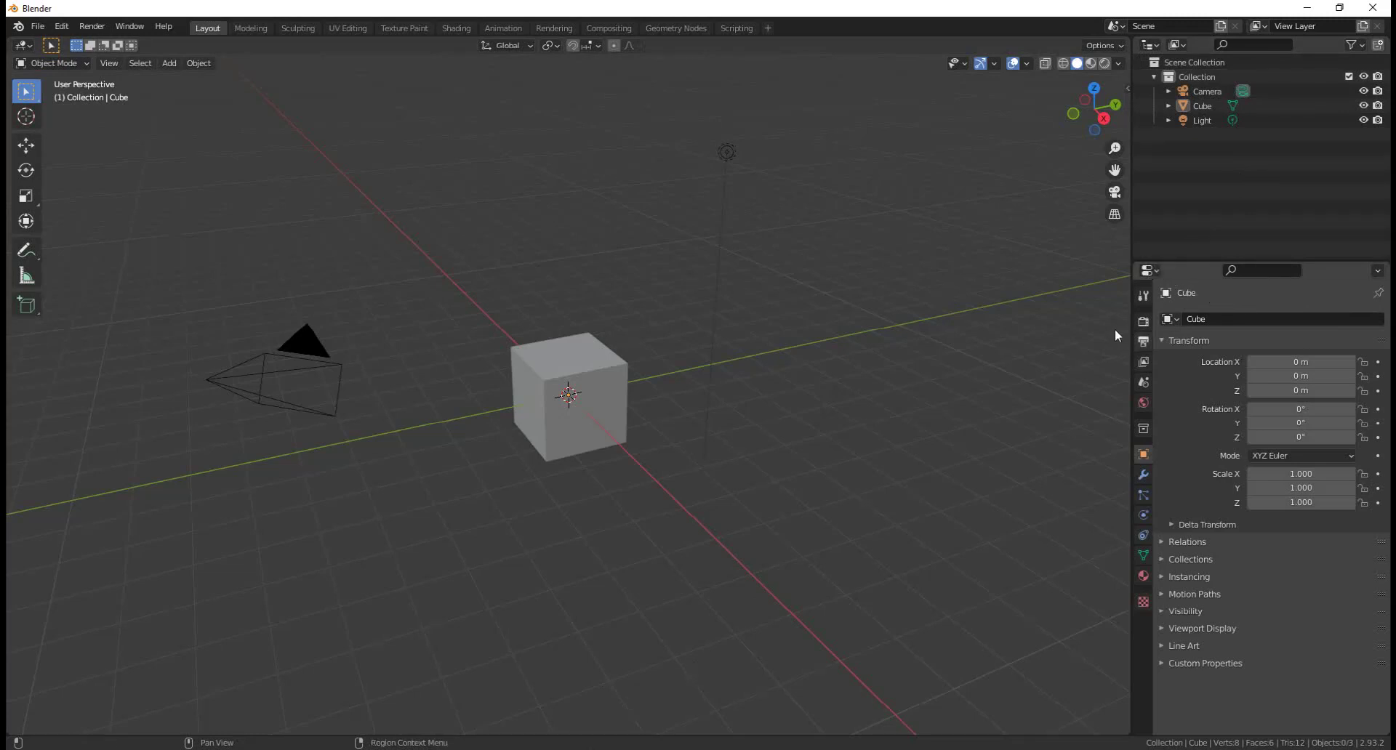
- Bring up the area options on the Outliner/Properties border
{"action": "right_click", "coordinate": [1208, 259]}
- Join the Outliner into the Properties editor so Properties fills the right column
{"action": "left_click", "coordinate": [1209, 260]}
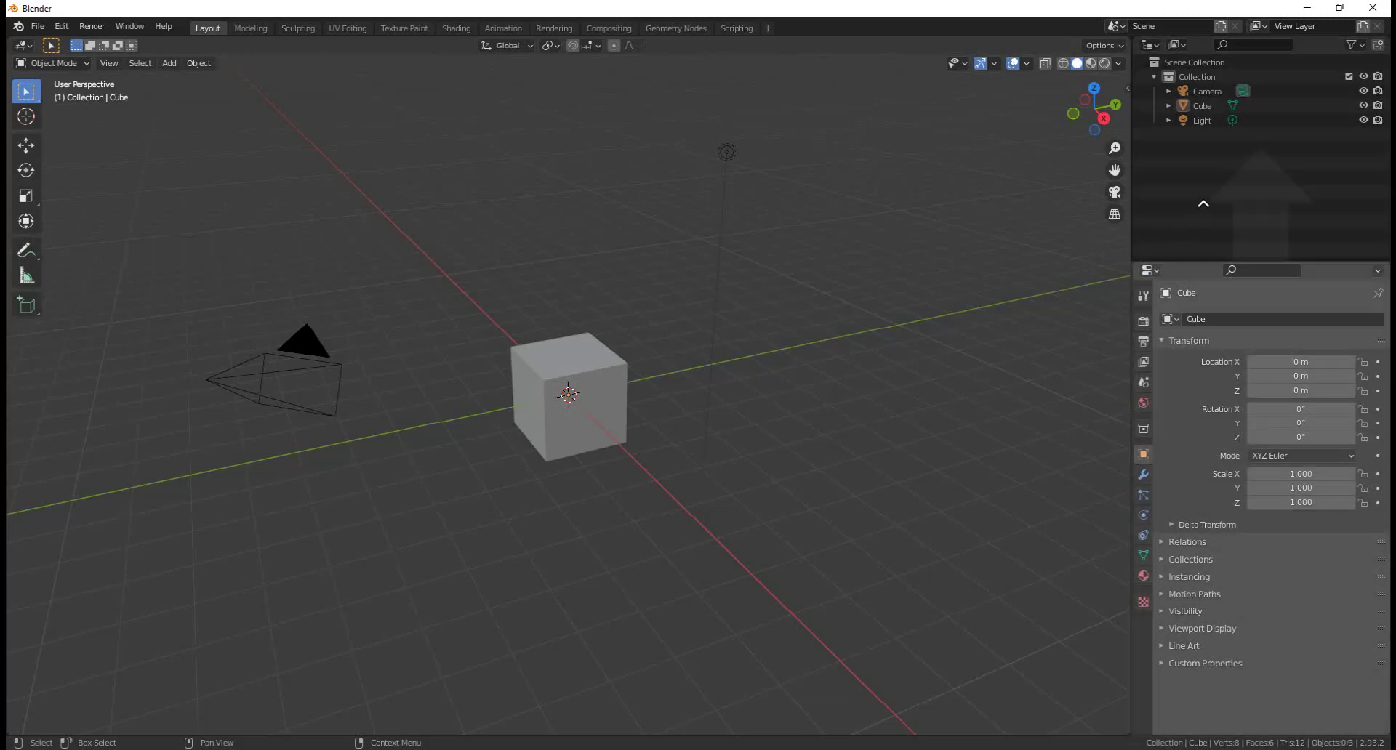
{"action": "left_click", "coordinate": [1209, 205]}
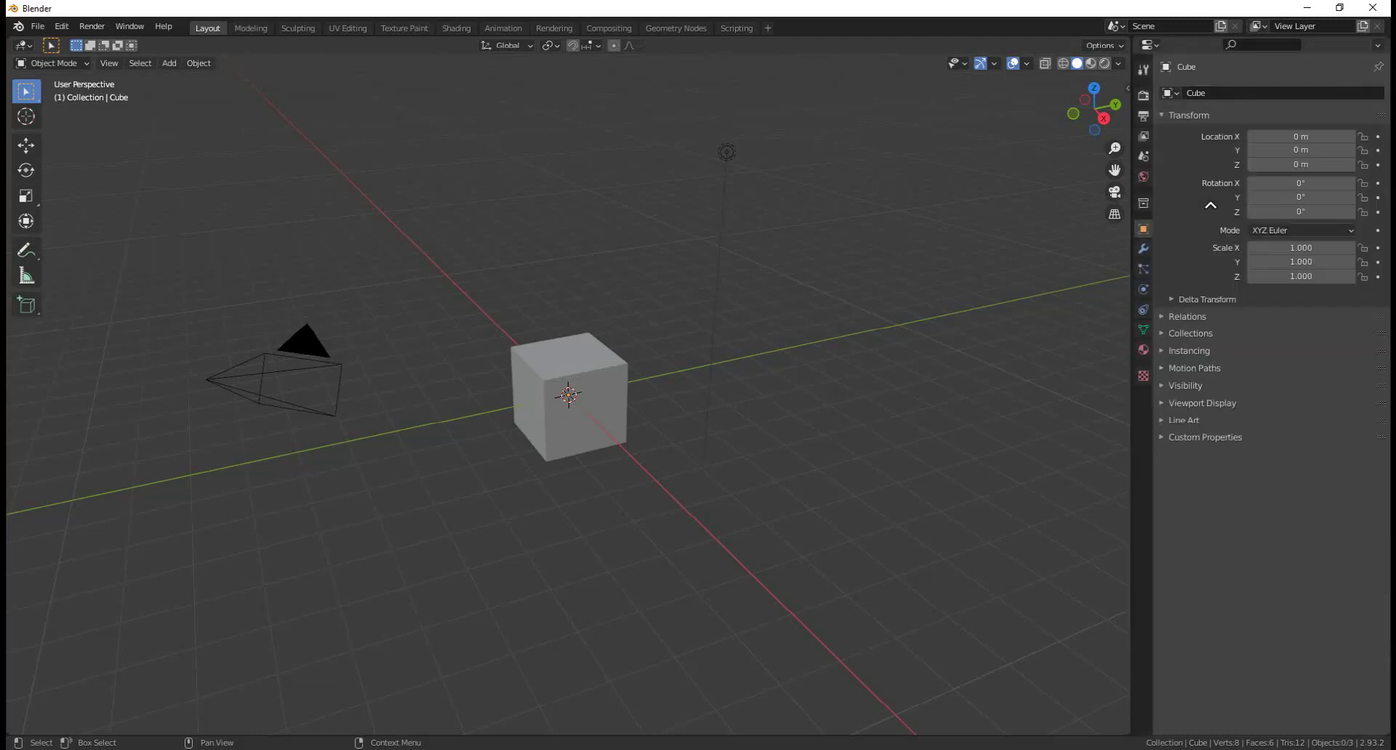
{"action": "right_click", "coordinate": [1129, 288]}
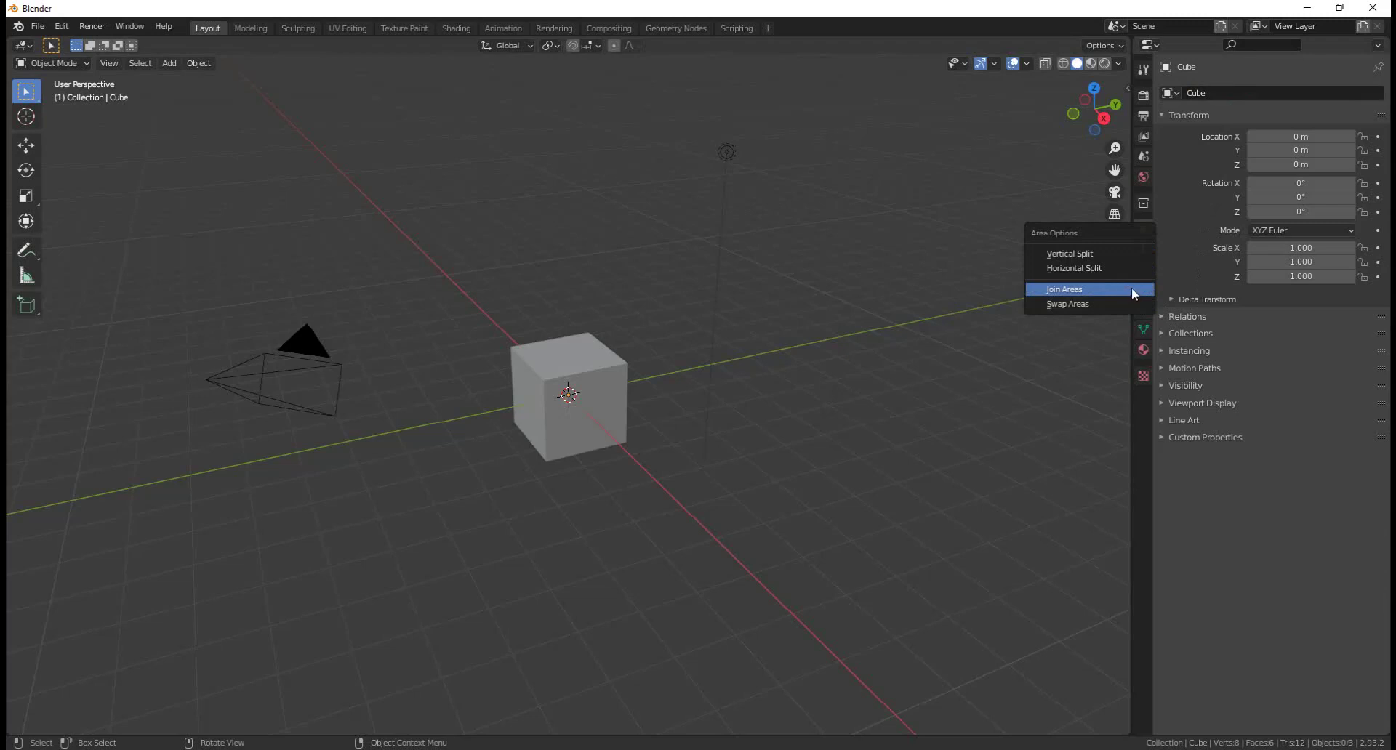
- Join Areas across the Viewport/Properties border, absorbing Properties into the 3D Viewport
{"action": "left_click", "coordinate": [1128, 288]}
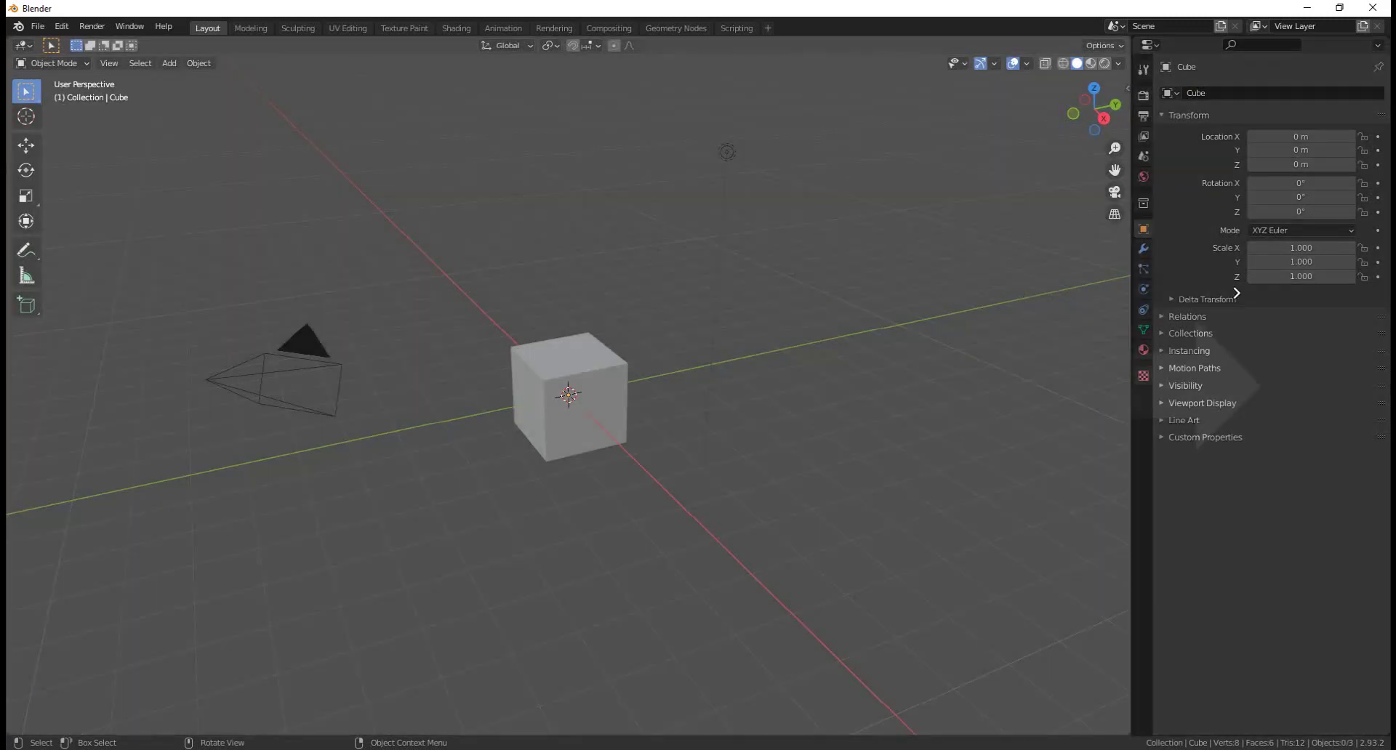
{"action": "left_click", "coordinate": [1236, 293]}
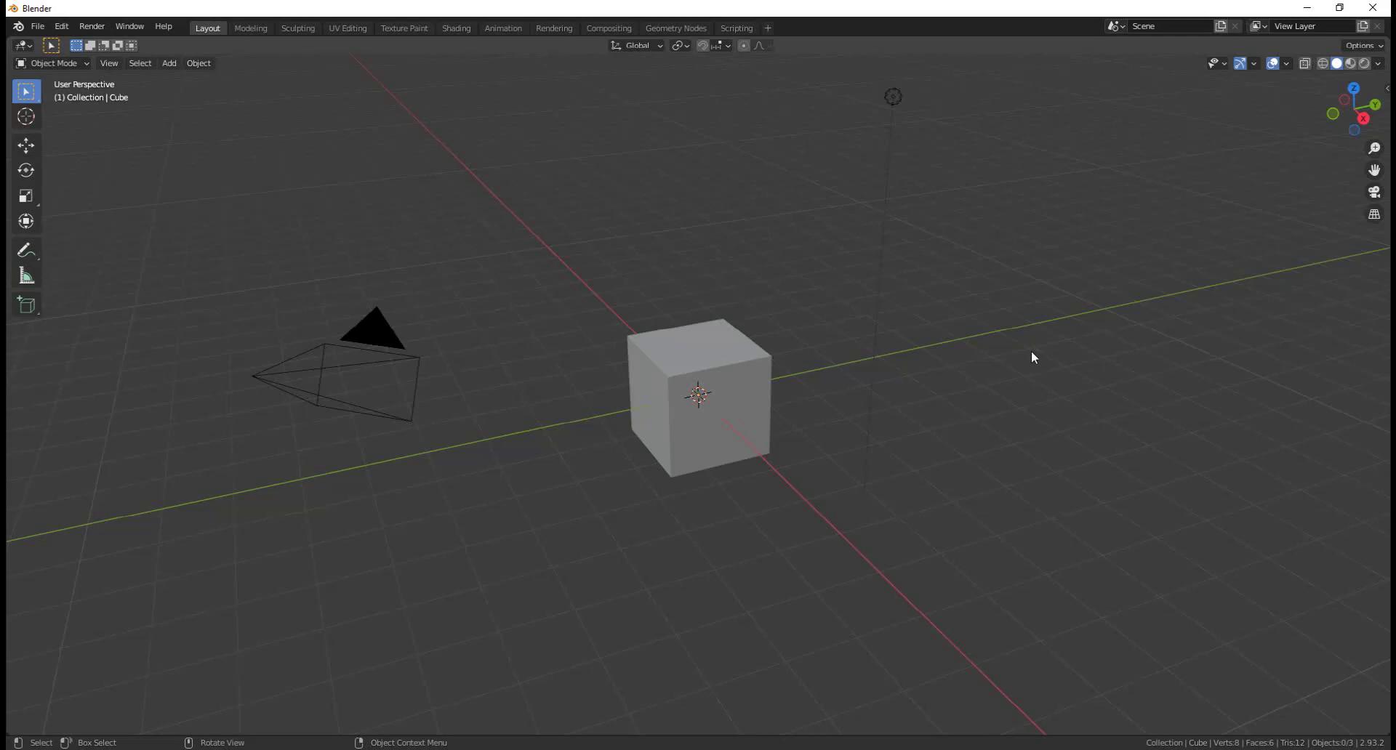
- Vertically split the 3D Viewport near the right edge, creating a narrow right view
{"action": "right_click", "coordinate": [1031, 34]}
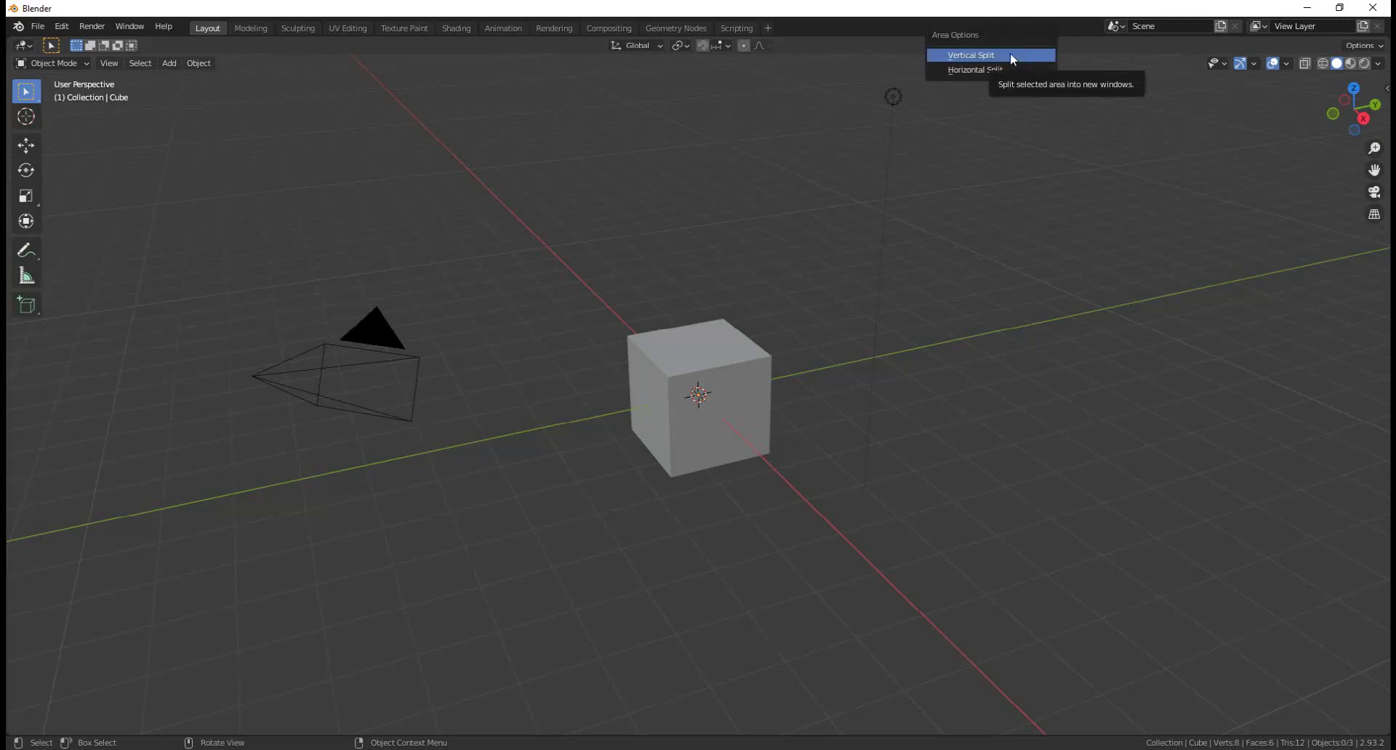
{"action": "left_click", "coordinate": [1010, 55]}
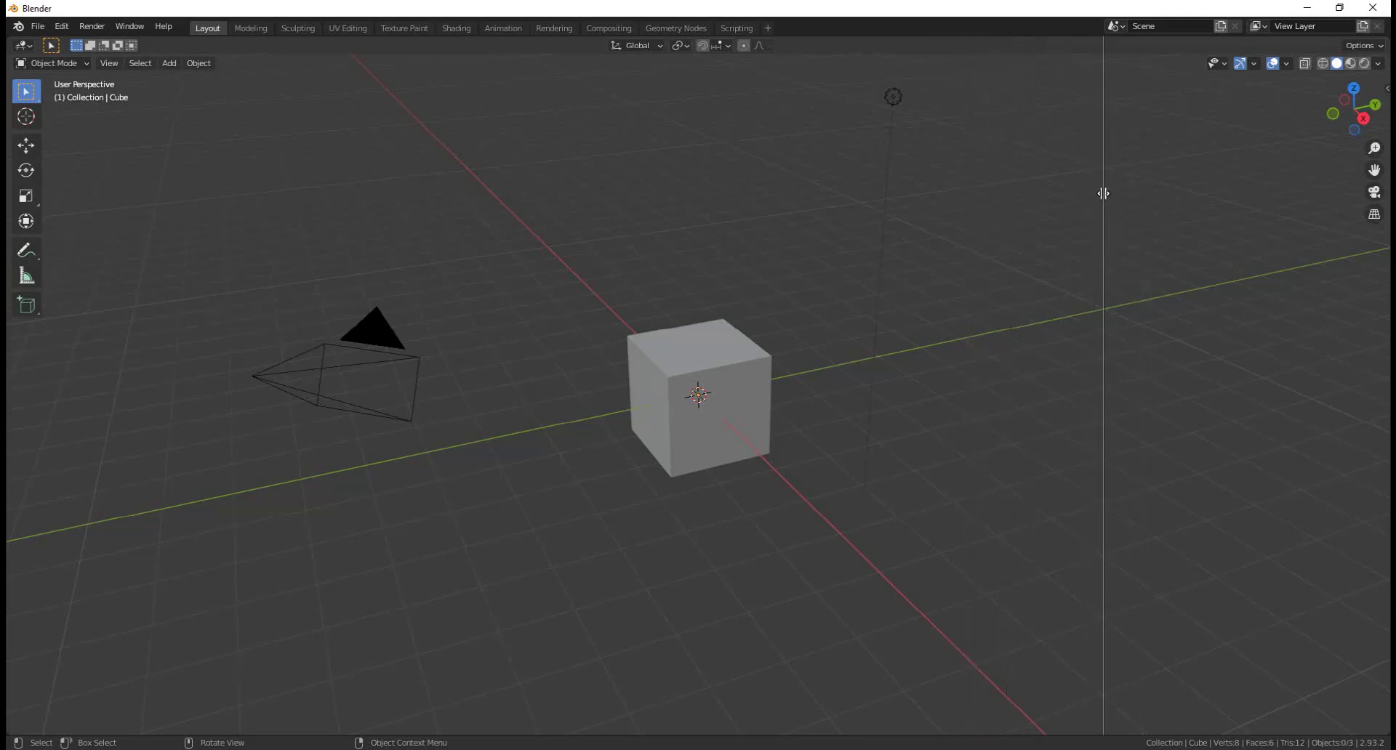
{"action": "left_click", "coordinate": [1103, 194]}
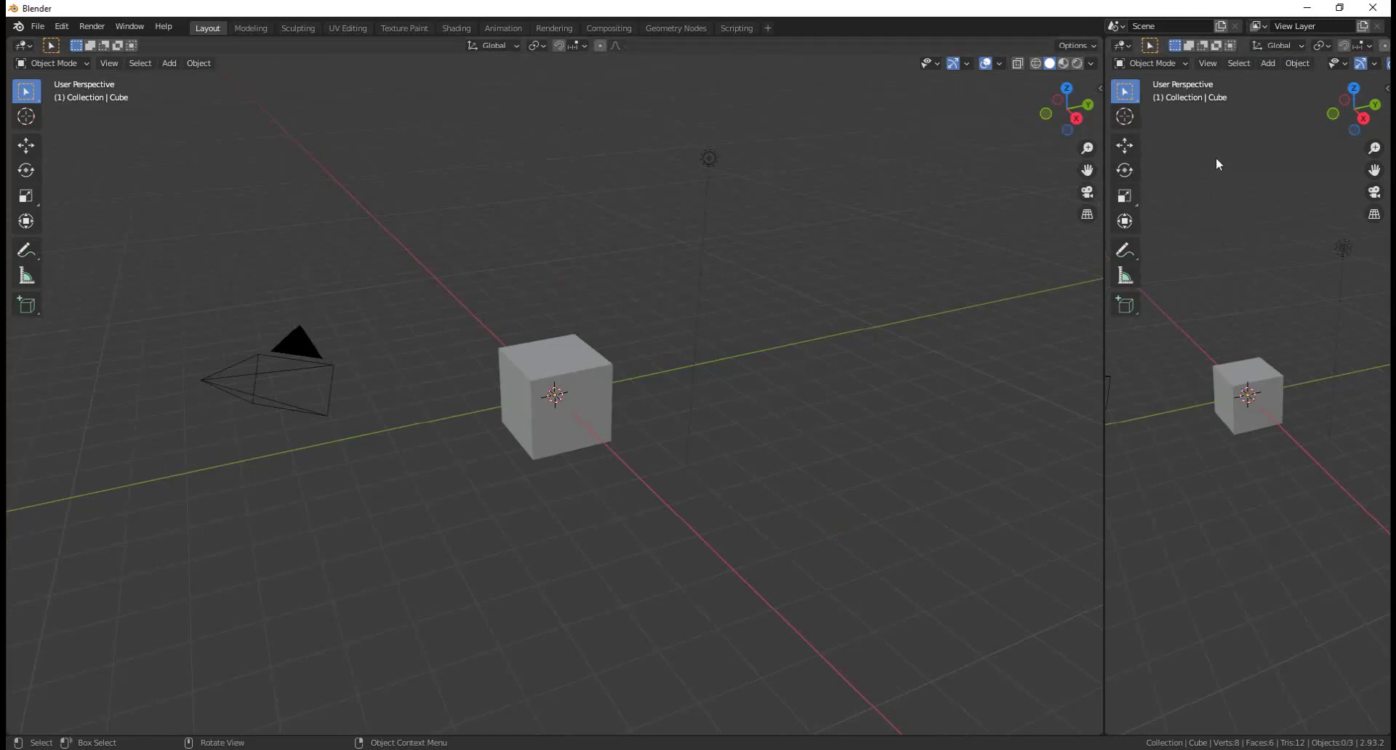
- Change the narrow right view to a Properties editor on the Material tab
{"action": "left_click", "coordinate": [1125, 45]}
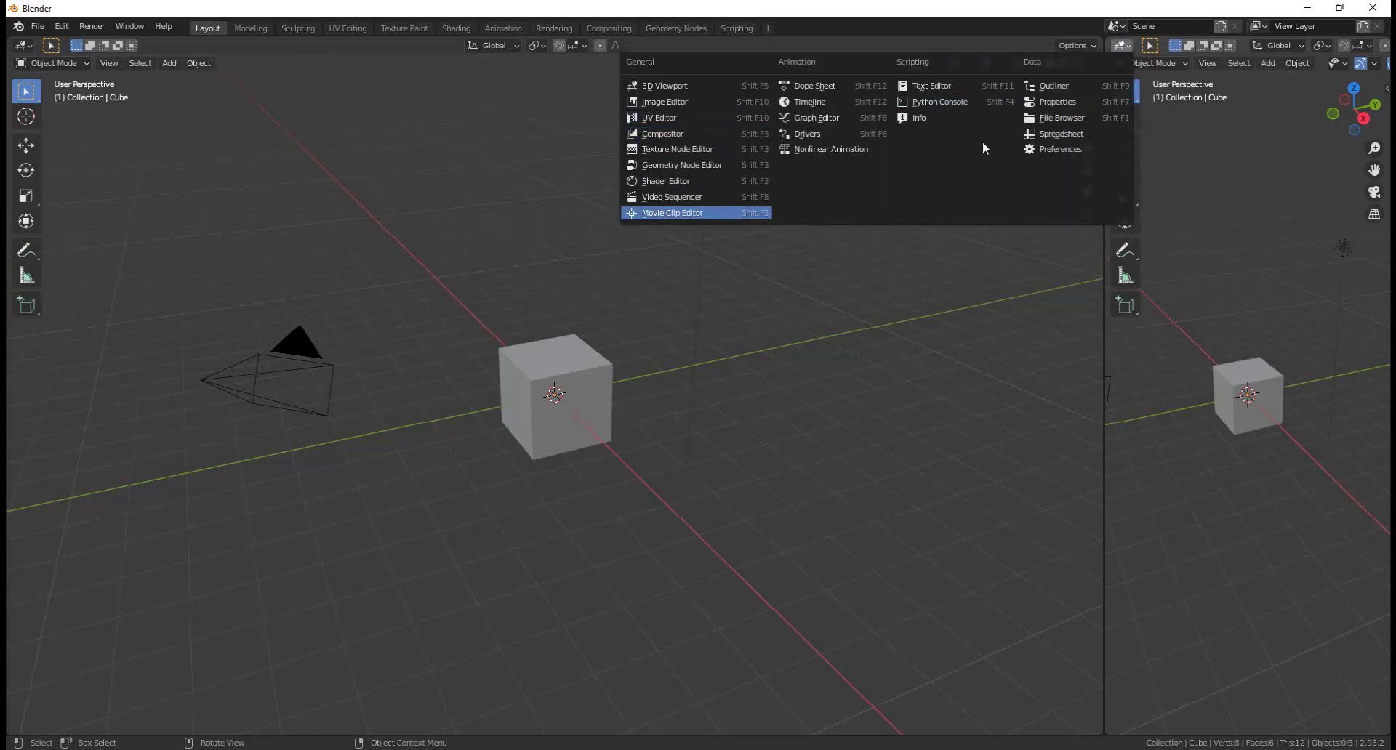
{"action": "left_click", "coordinate": [1048, 107]}
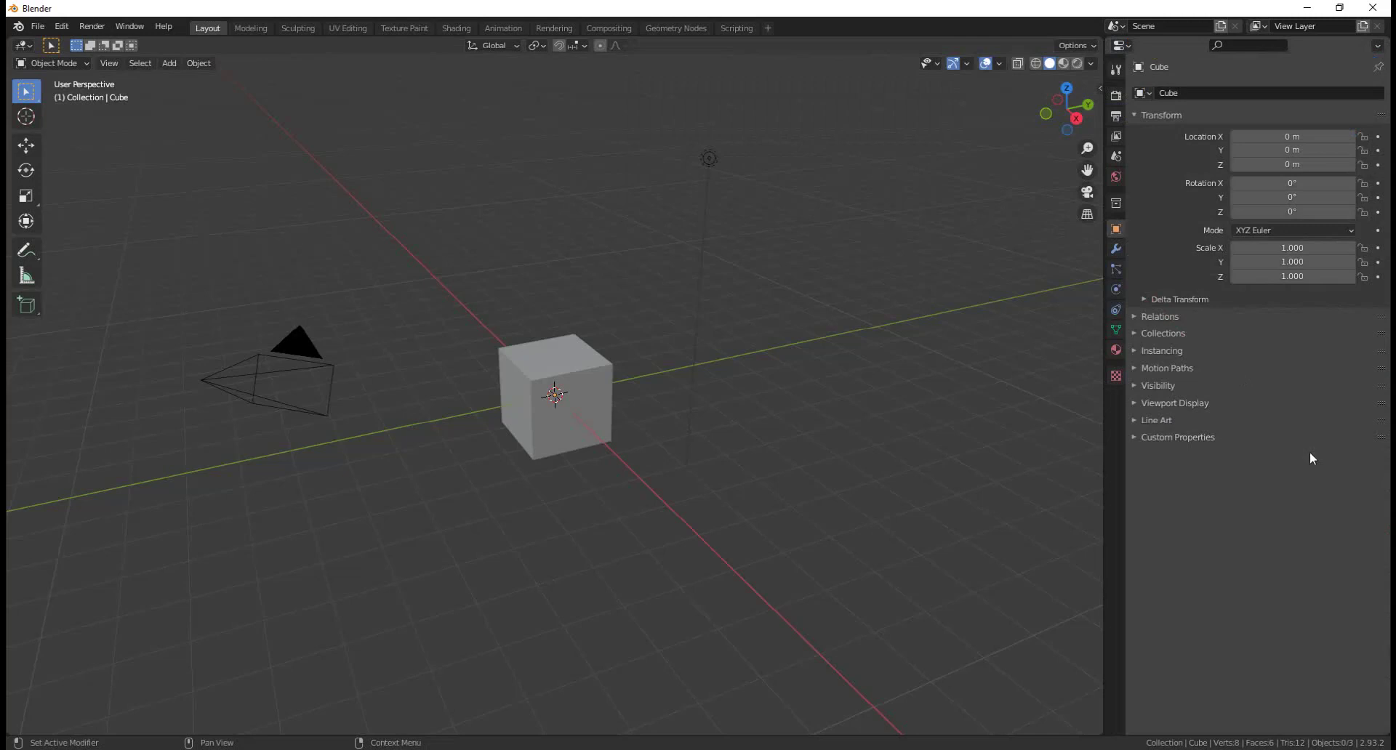
{"action": "left_click", "coordinate": [1116, 351]}
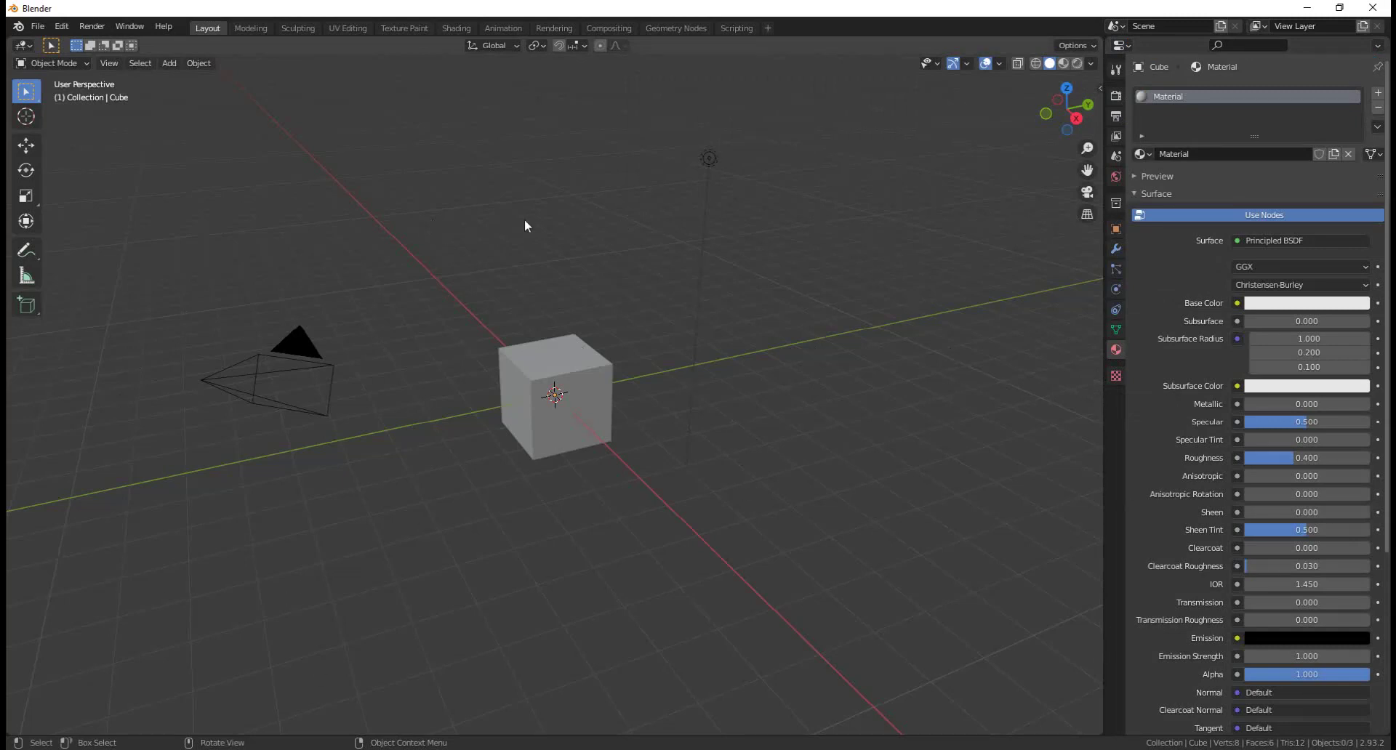
- Load a fresh File > New > General scene and enlarge its Timeline
{"action": "left_click", "coordinate": [34, 26]}
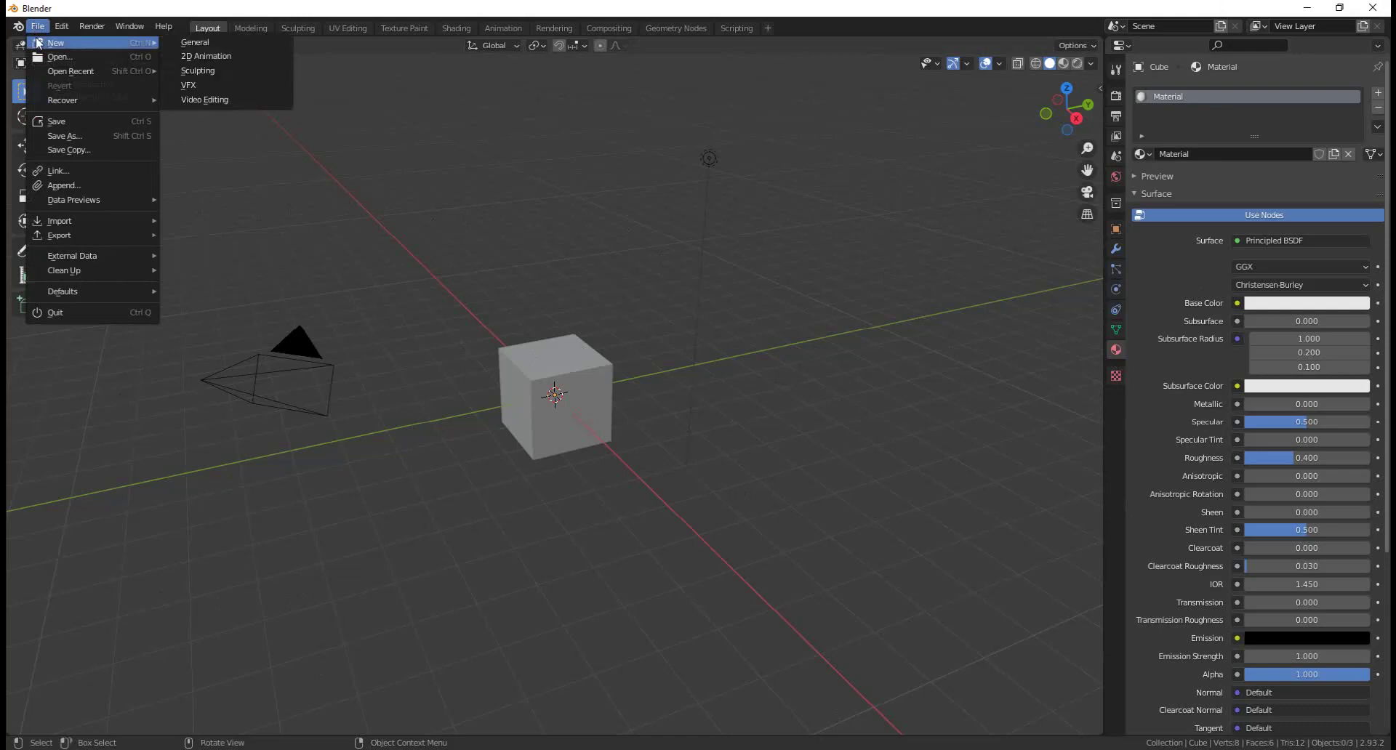
{"action": "mouse_move", "coordinate": [55, 42]}
{"action": "left_click", "coordinate": [196, 43]}
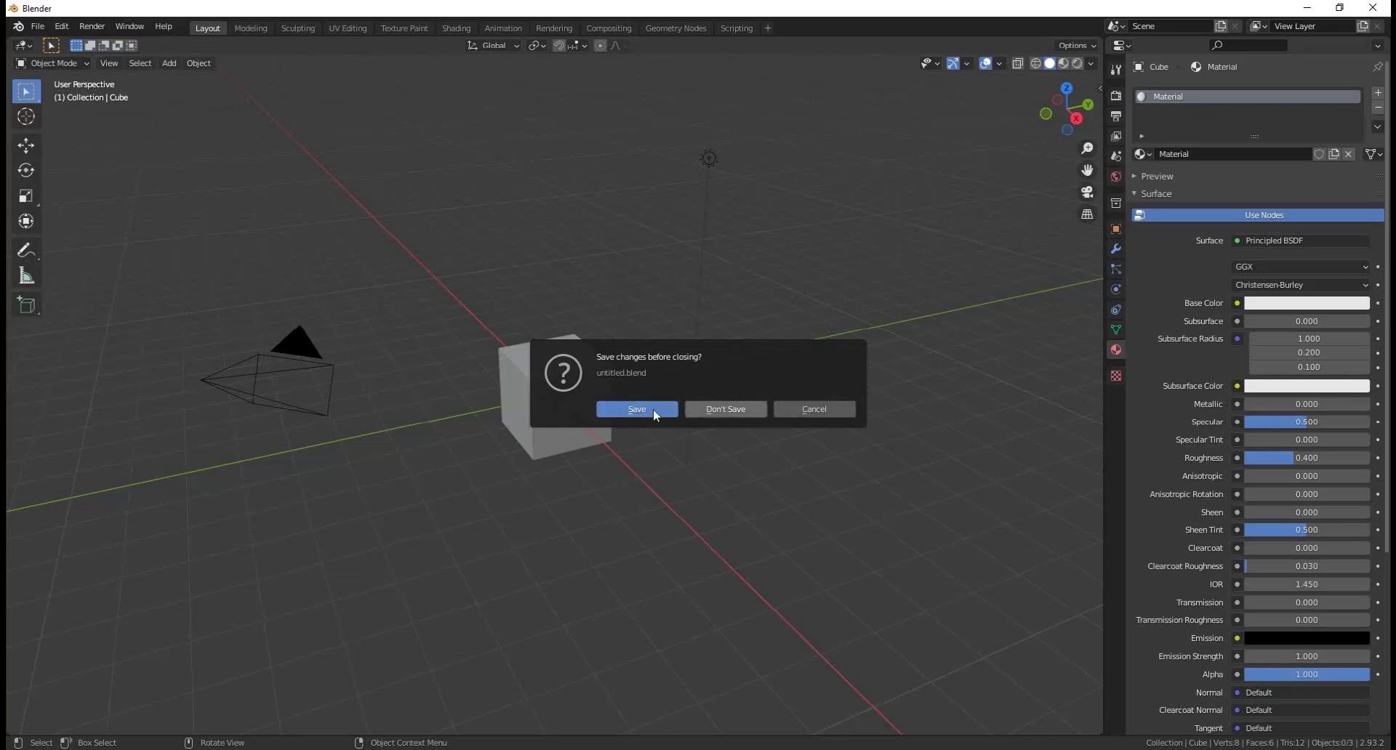
{"action": "left_click", "coordinate": [734, 408]}
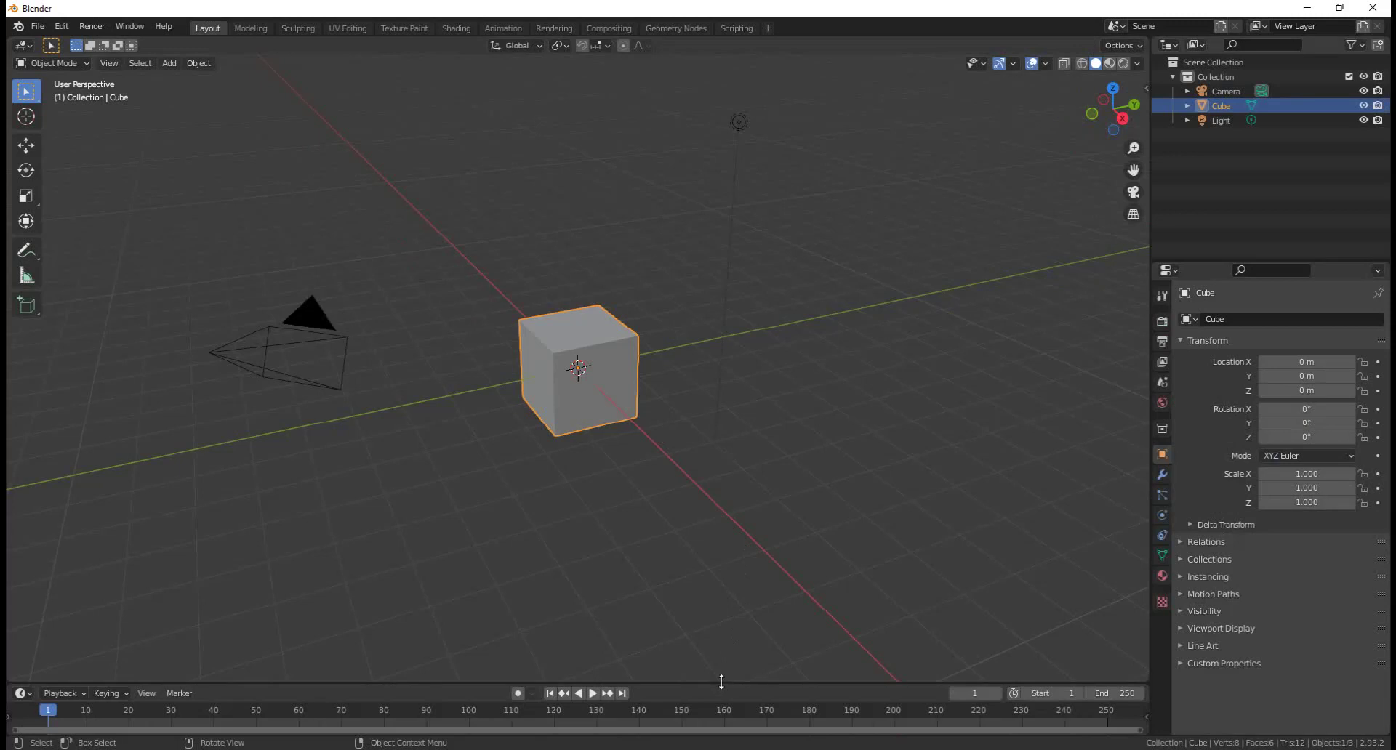
{"action": "left_click_drag", "start_coordinate": [718, 683], "coordinate": [734, 597]}
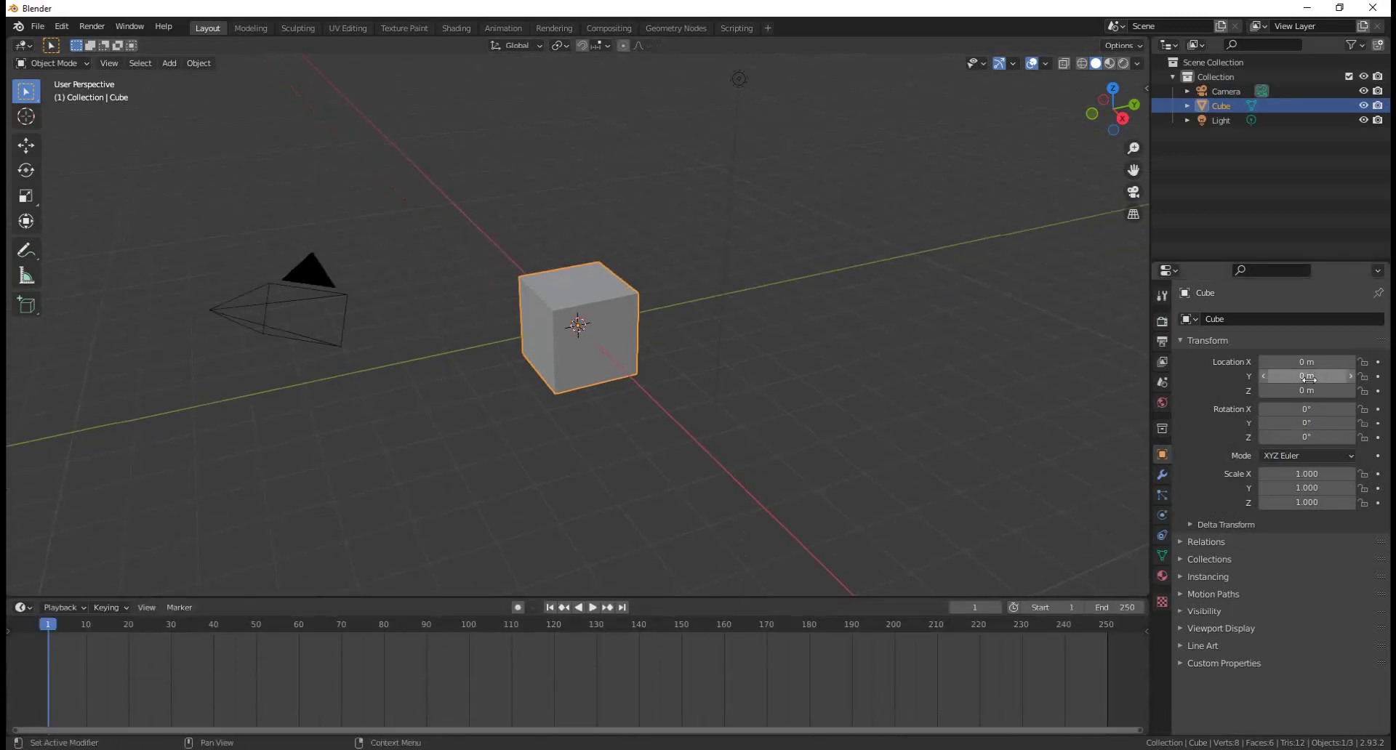